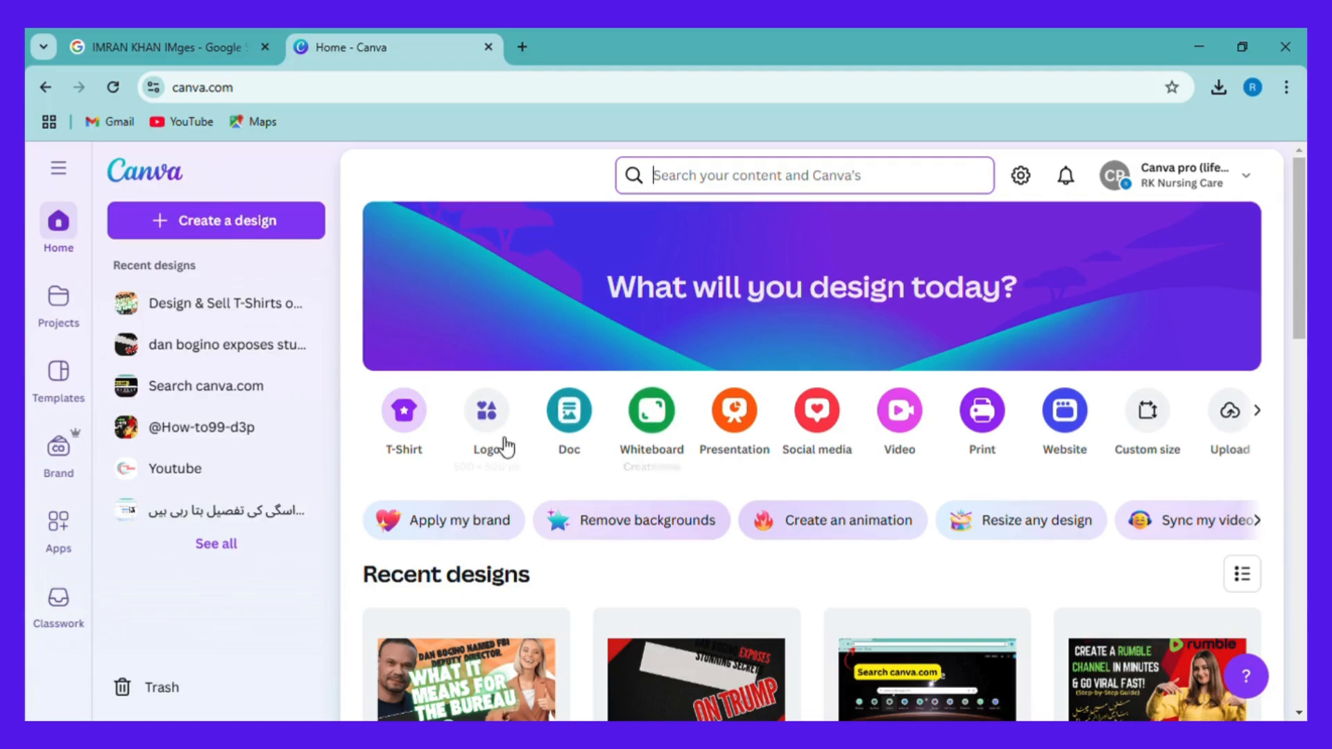
Create a new Logo design and upload the photo of the man in the navy football jersey.
left_click(487, 427)
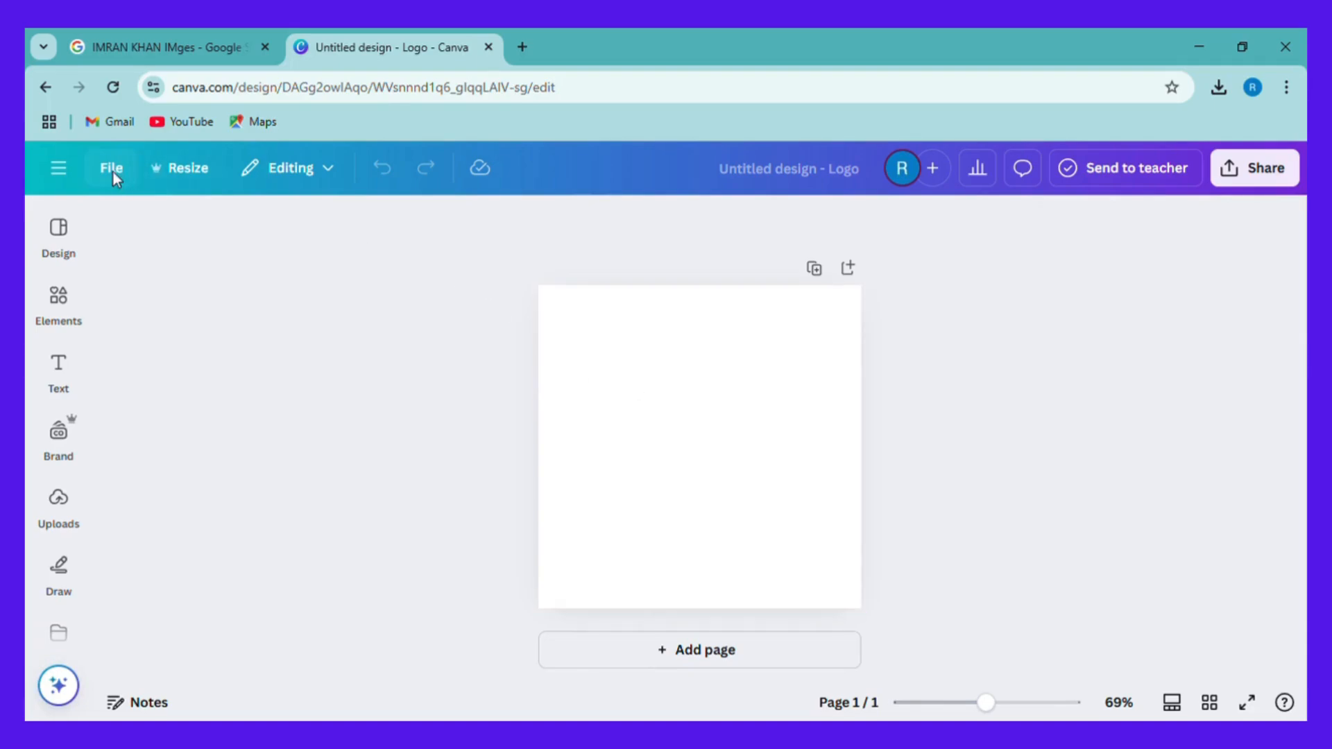
left_click(114, 172)
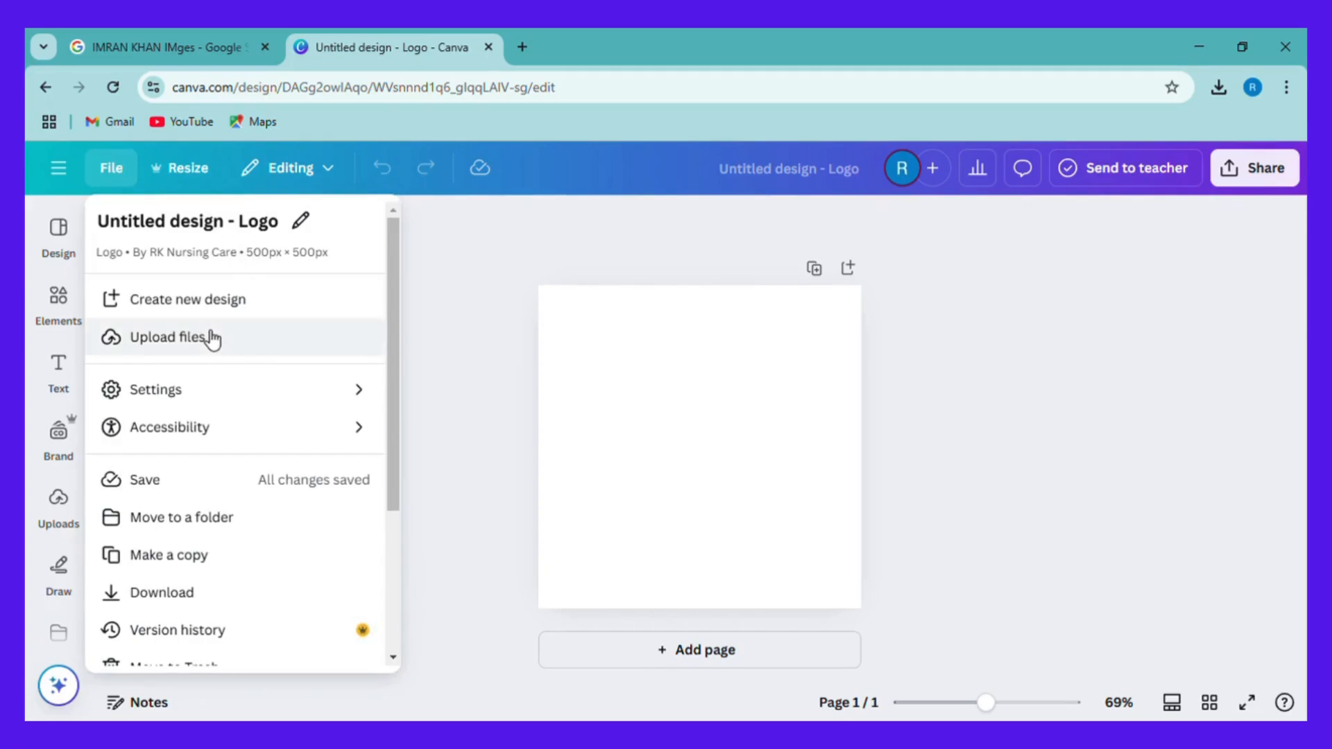
left_click(186, 340)
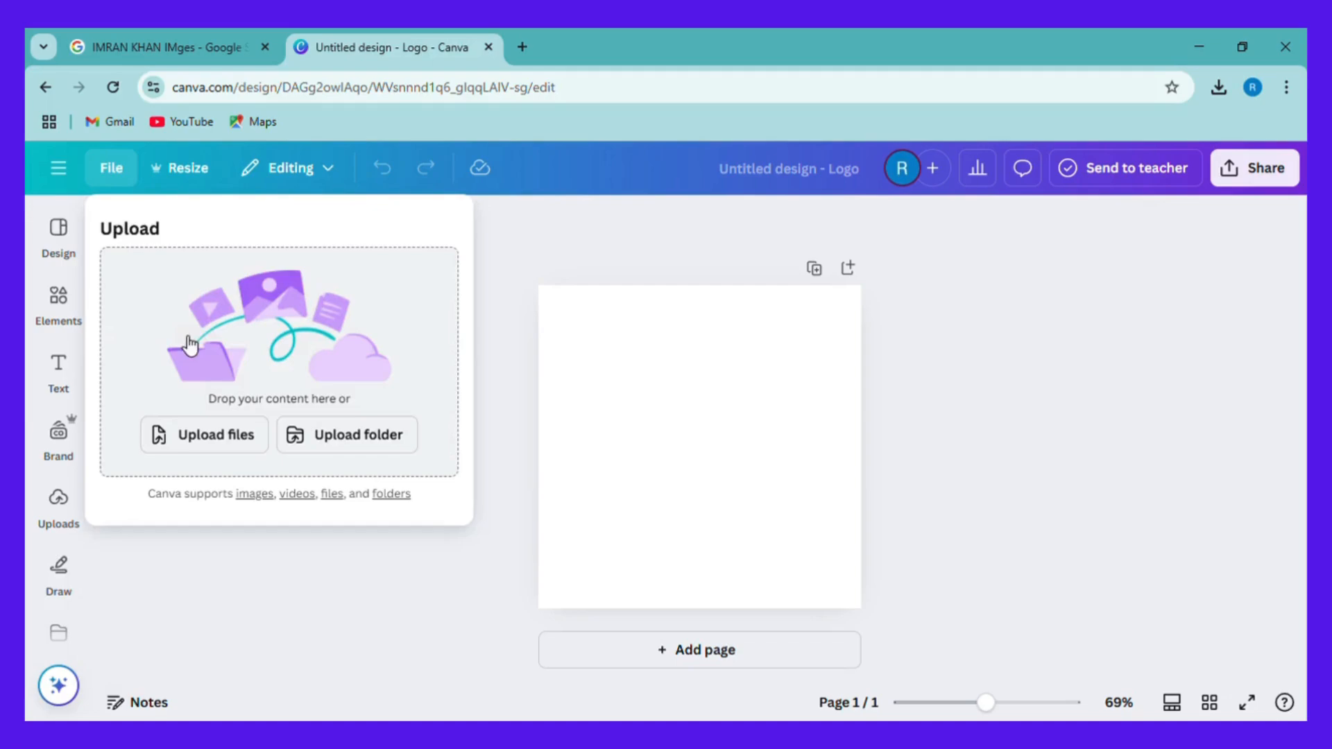
left_click(229, 439)
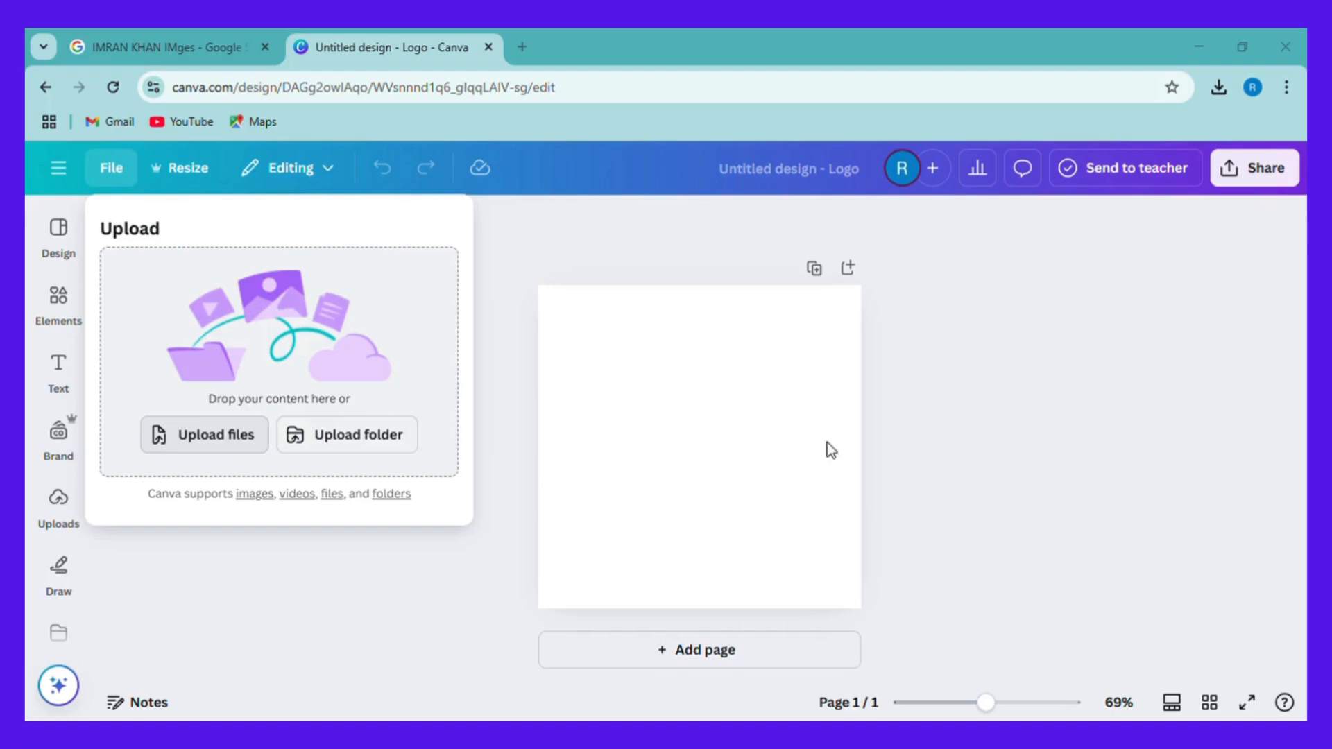
left_click(684, 480)
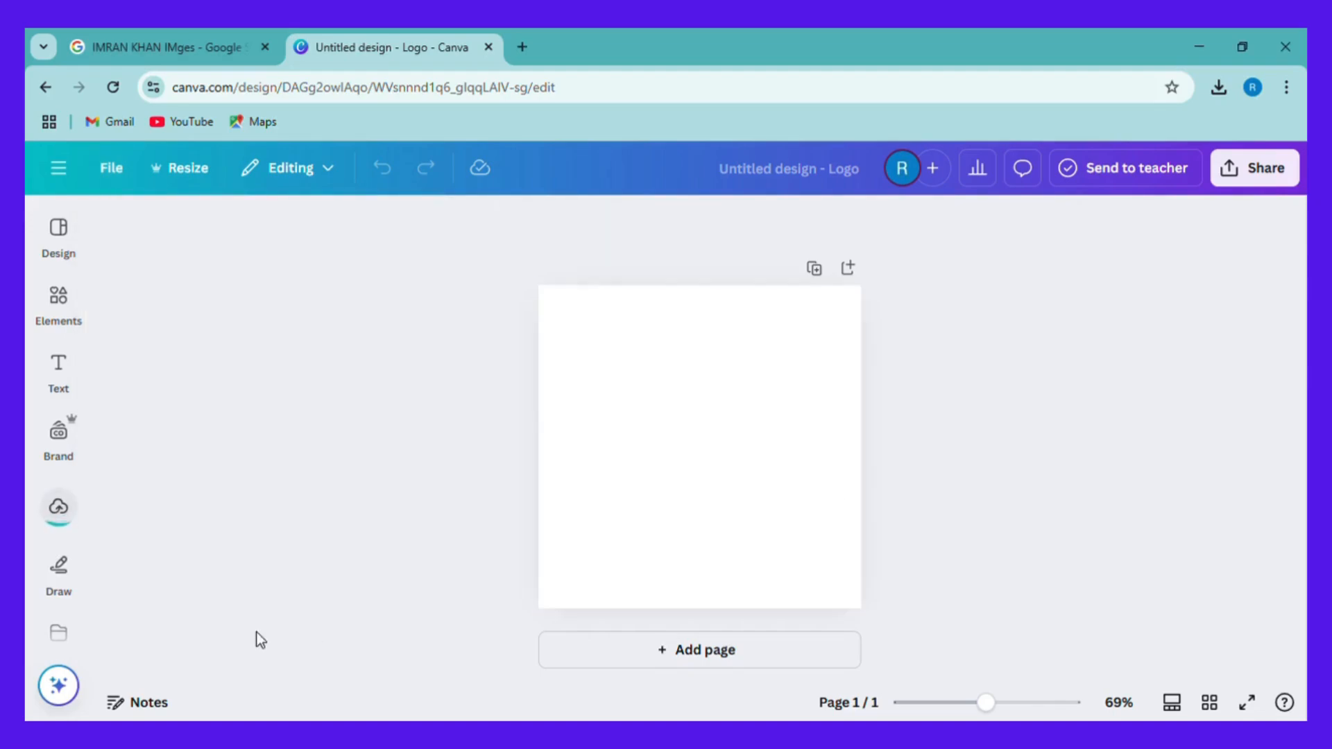
Place the uploaded football jersey photo on the page, enlarge it proportionally and position it near the page's centre.
left_click(67, 519)
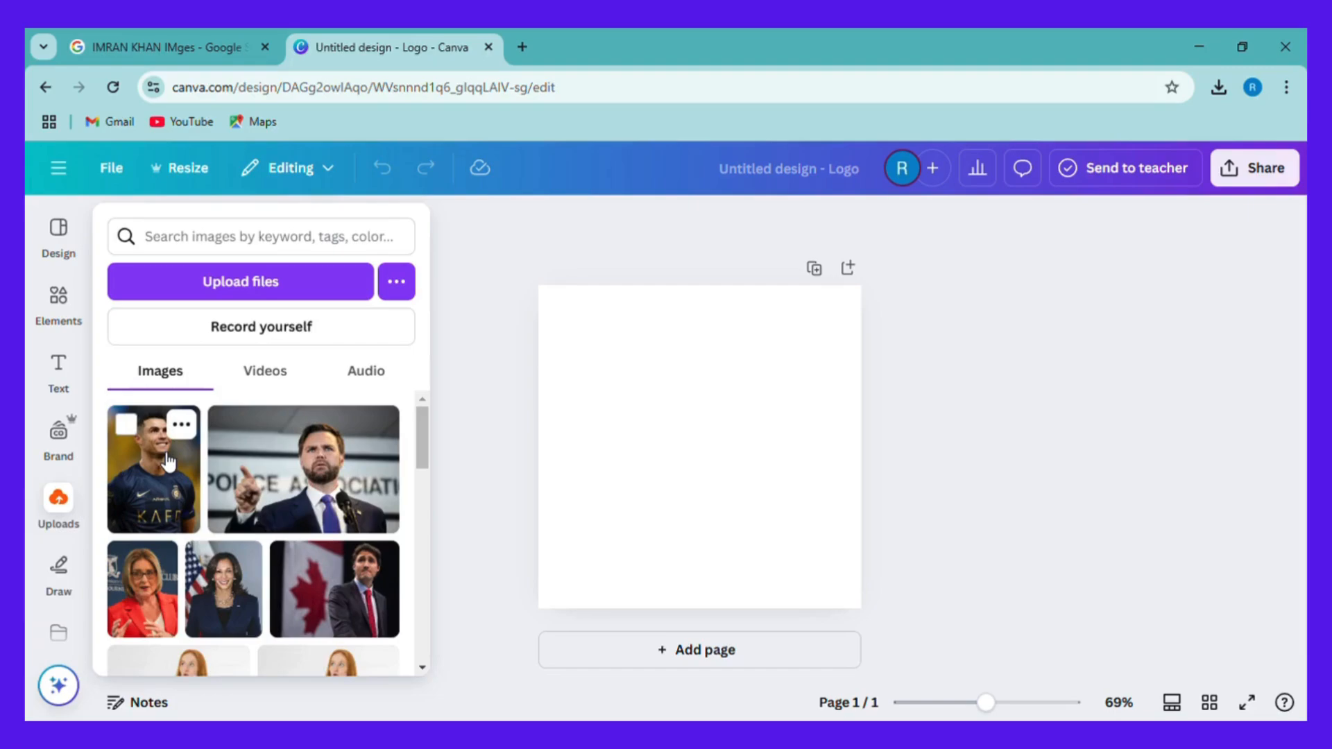
left_click(168, 461)
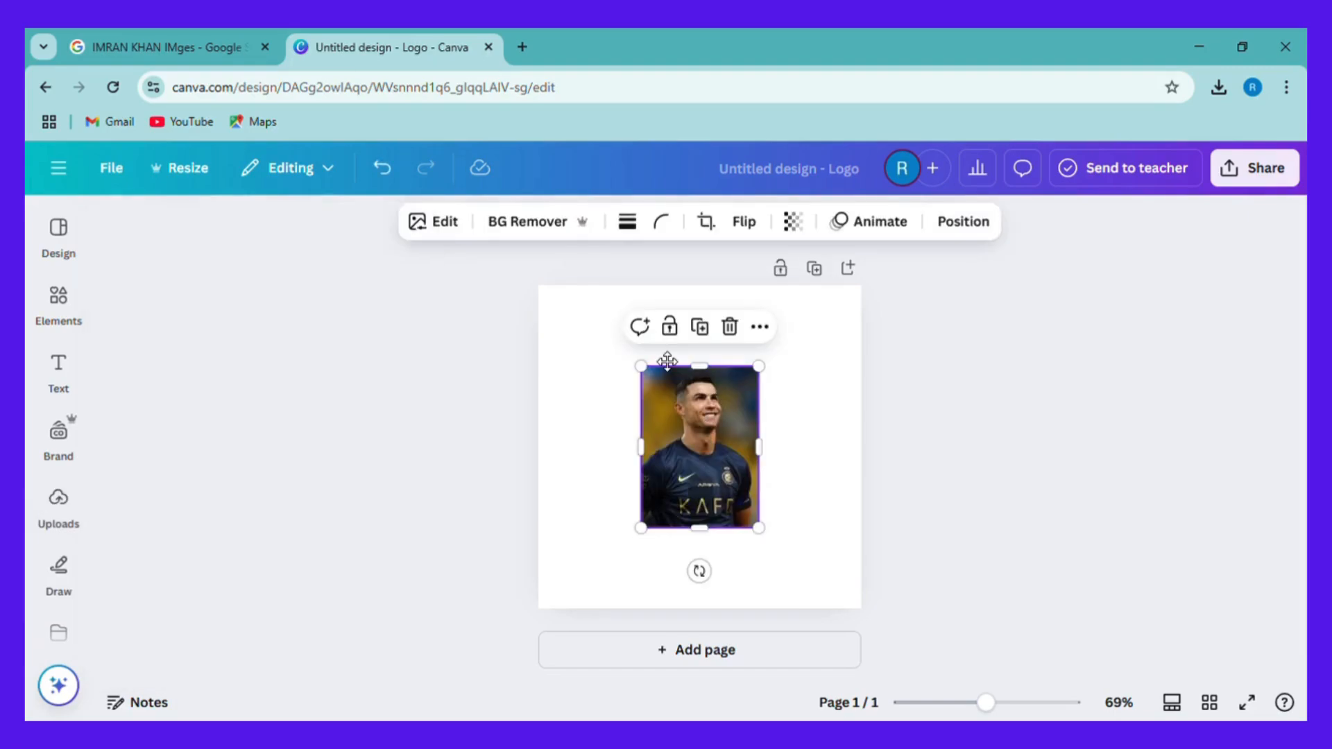
left_click_drag(708, 445, 658, 432)
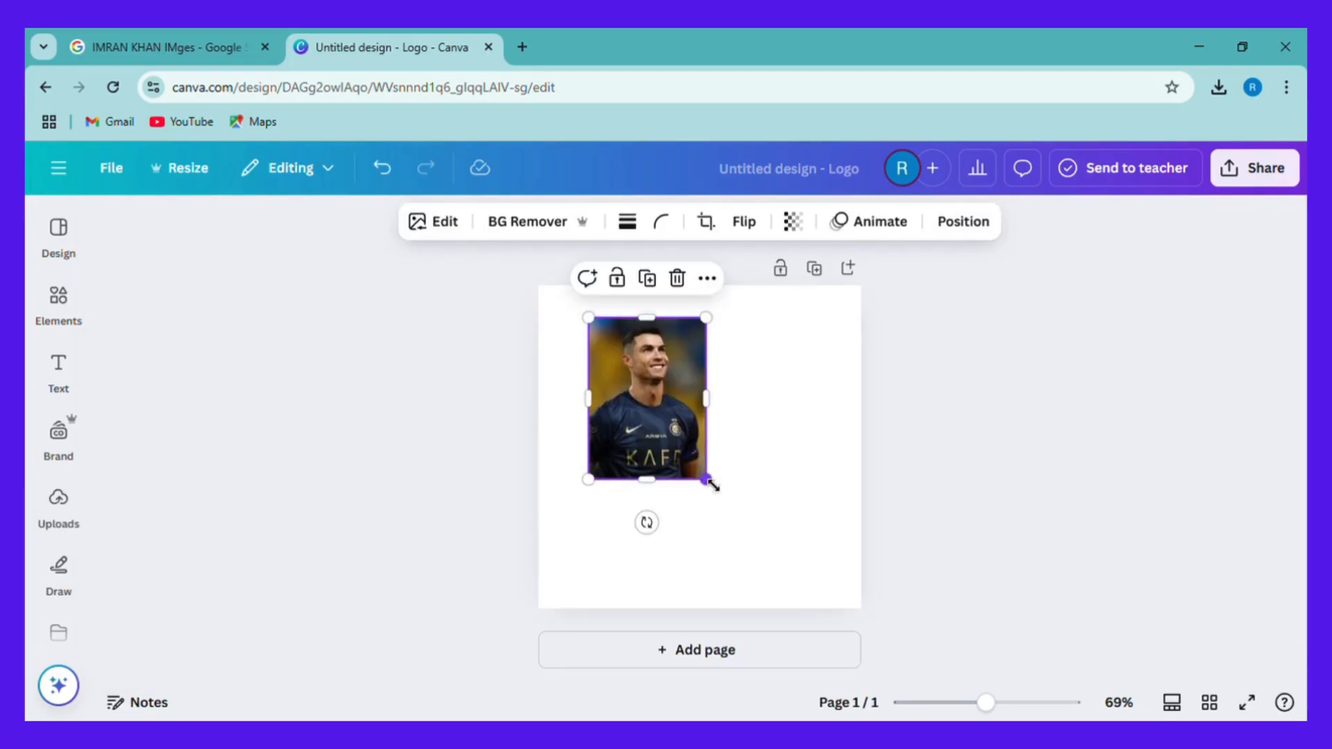
left_click_drag(725, 491, 837, 595)
left_click_drag(775, 558, 776, 542)
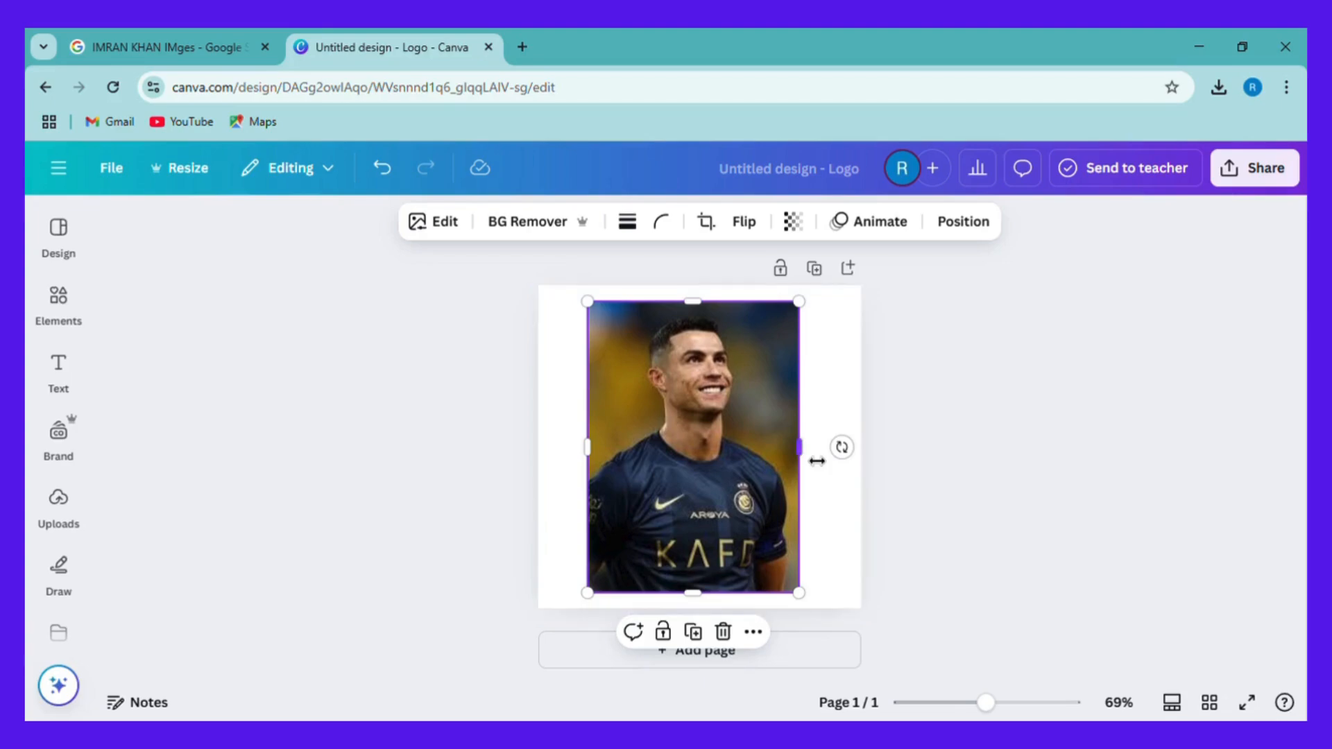
Extend the photo's sides, top and bottom to nearly the full page height, and remove its background.
left_click_drag(813, 460, 840, 464)
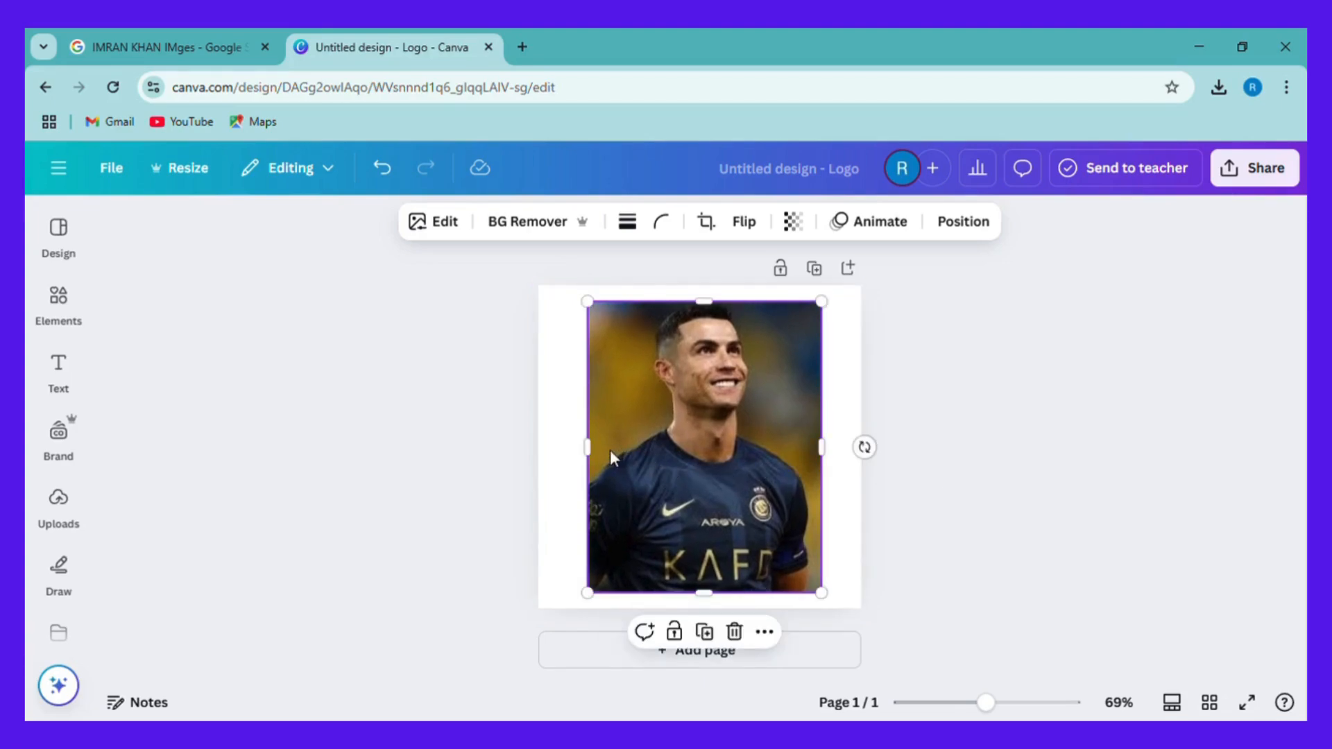
mouse_move(591, 453)
left_mouse_down()
mouse_move(553, 465)
mouse_move(603, 482)
mouse_move(581, 475)
left_mouse_up()
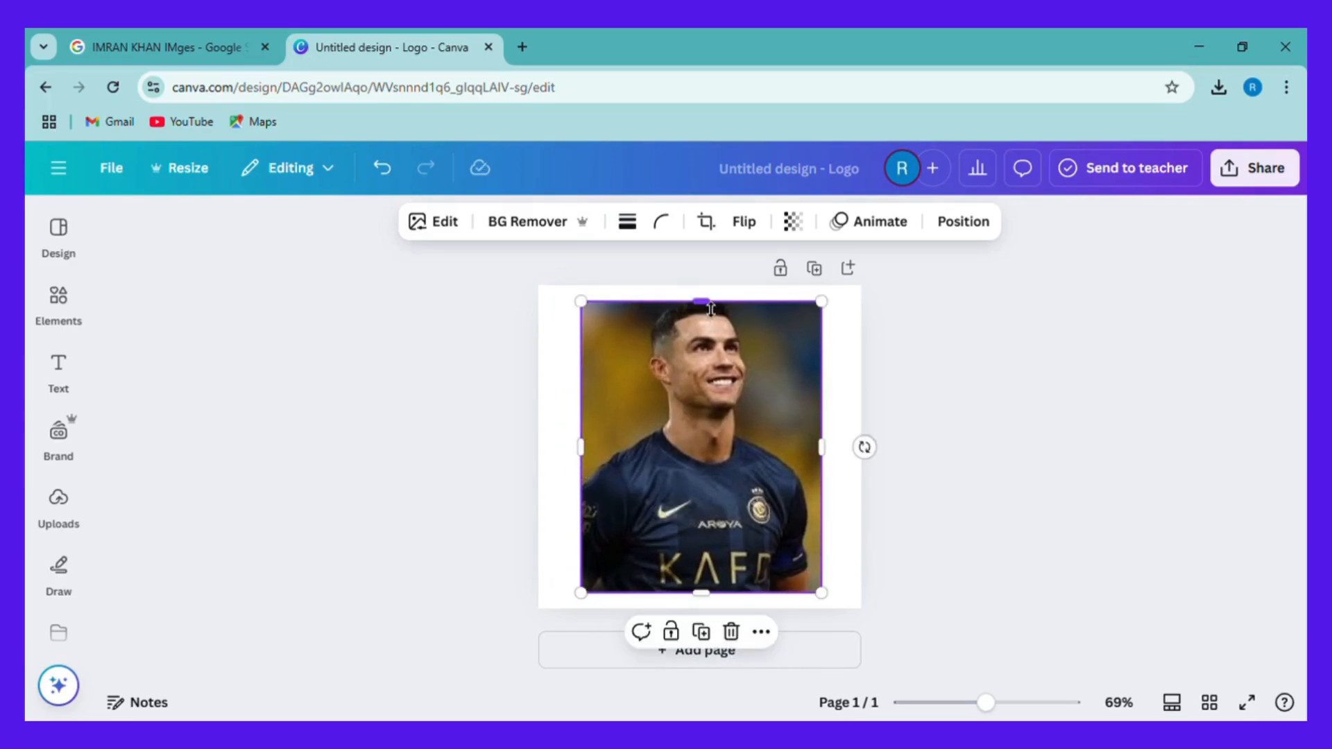
mouse_move(715, 303)
left_mouse_down()
mouse_move(714, 285)
mouse_move(712, 302)
left_mouse_up()
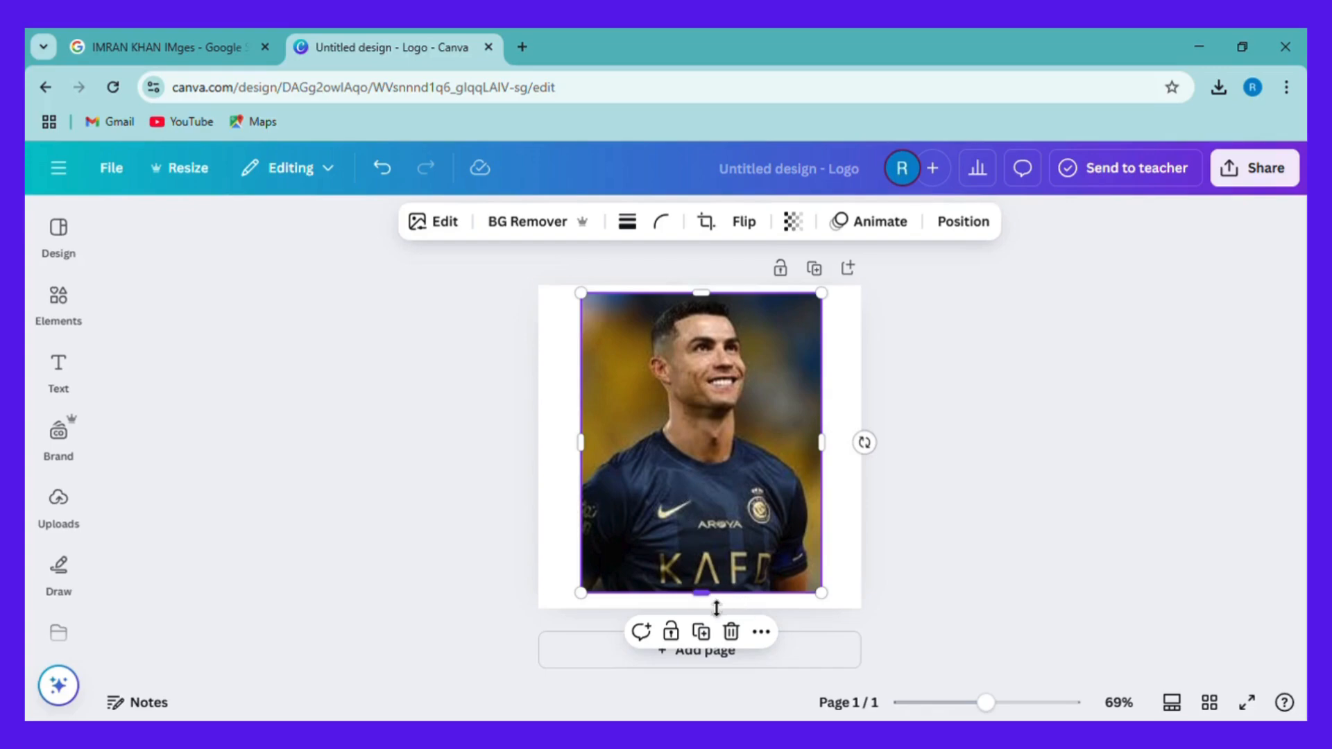
left_click_drag(717, 605, 737, 625)
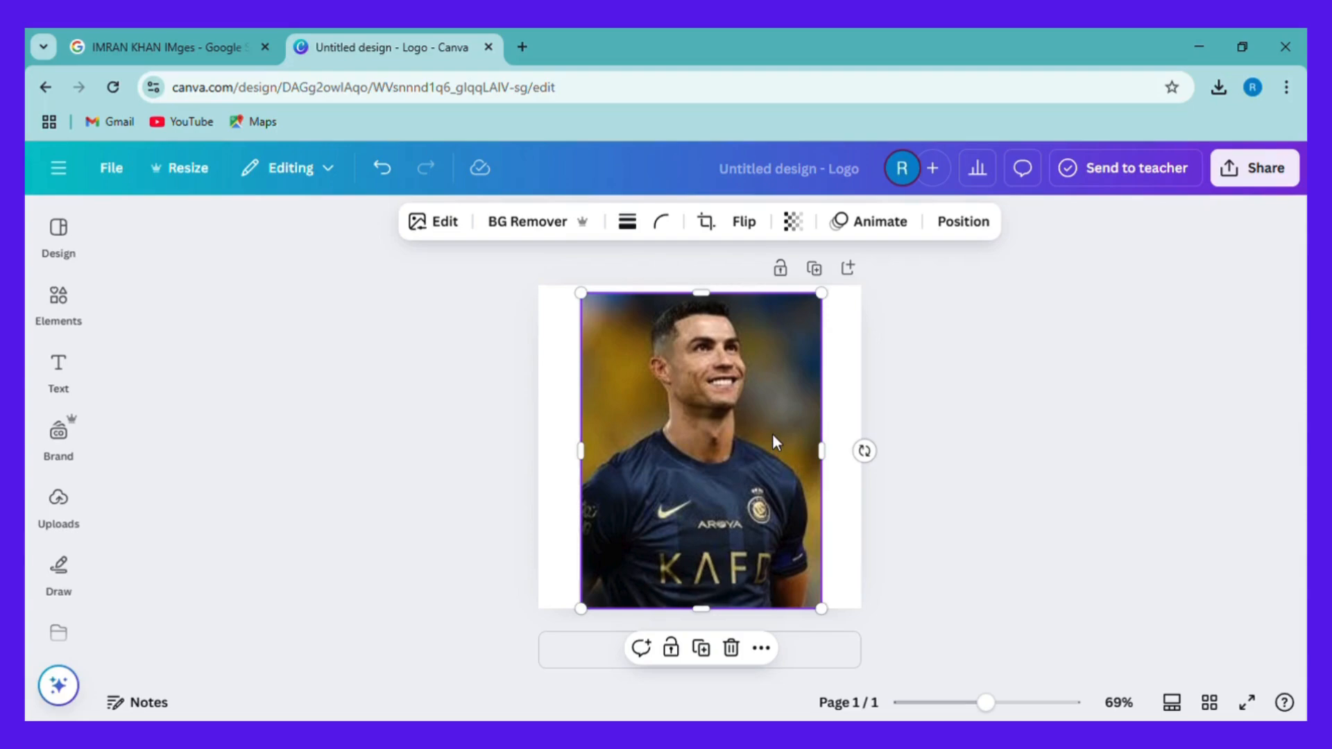
left_click(551, 236)
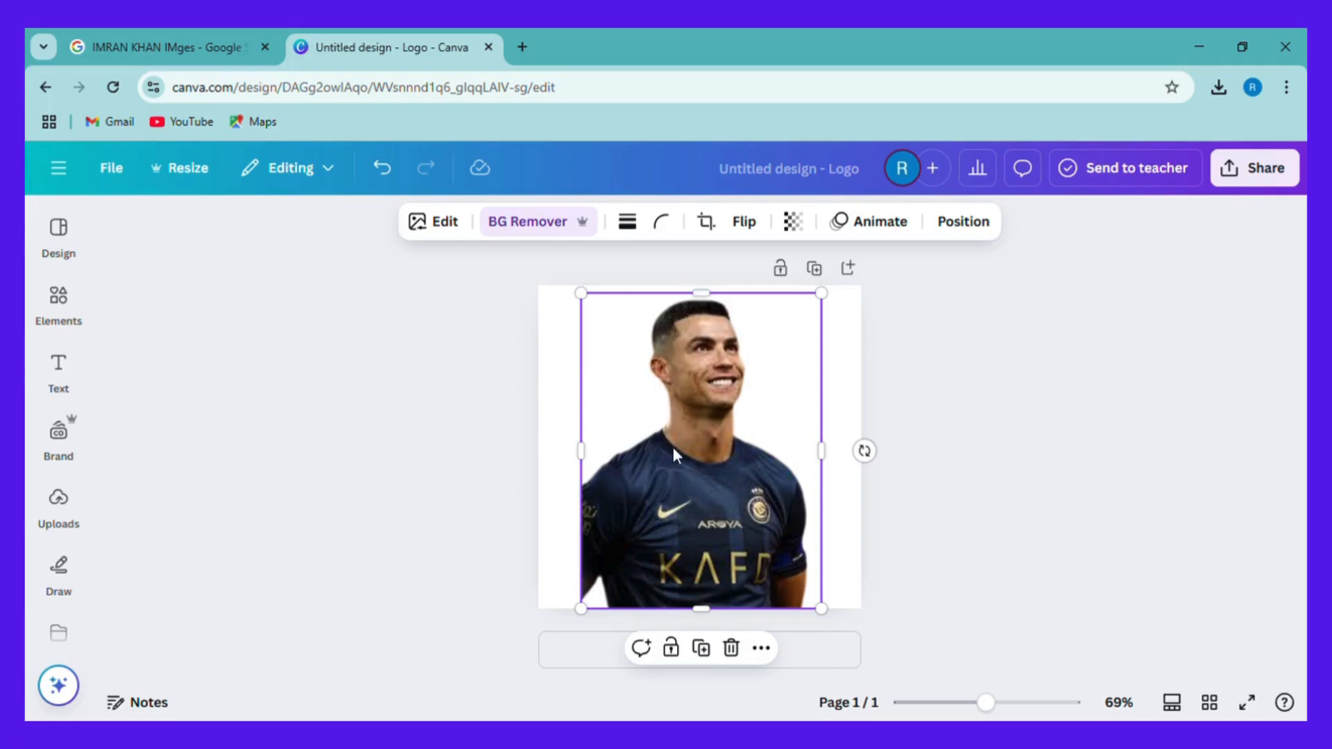
left_click(839, 378)
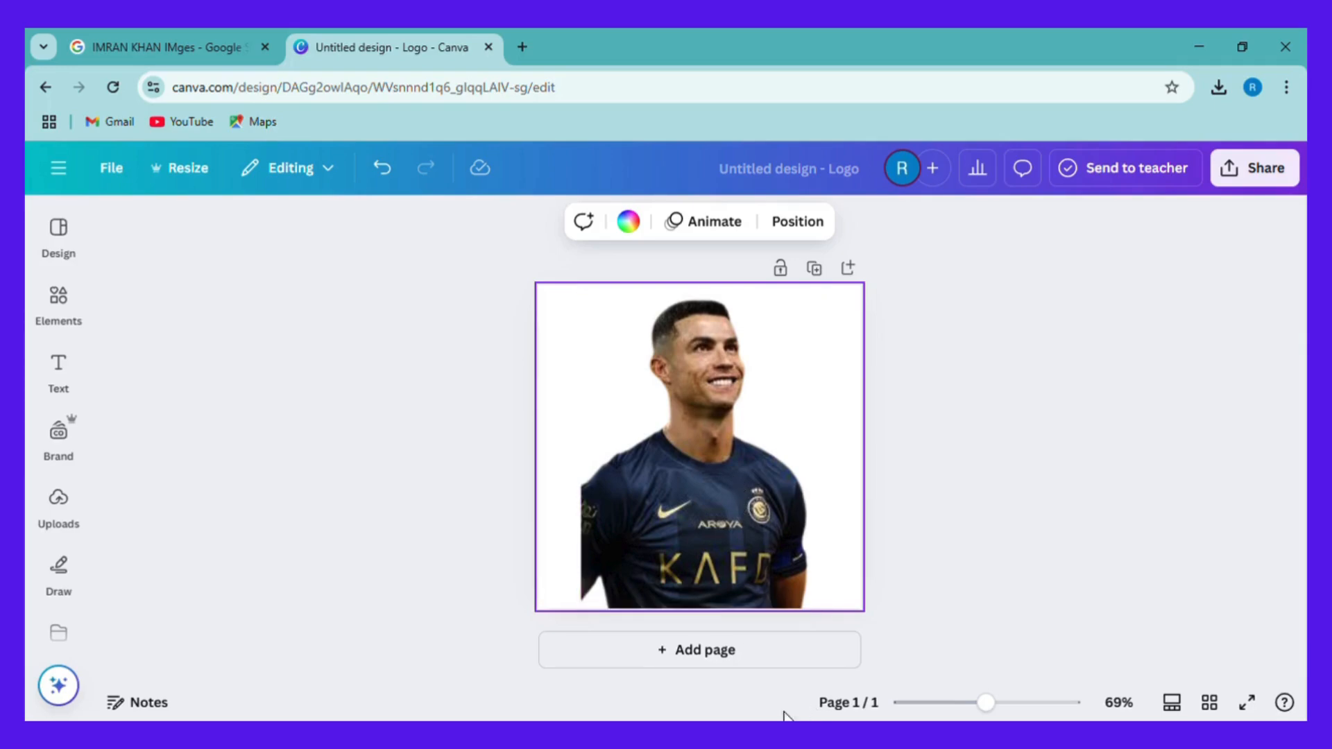
Add a second blank page and upload the photo of the seated man in the blue suit.
left_click(726, 650)
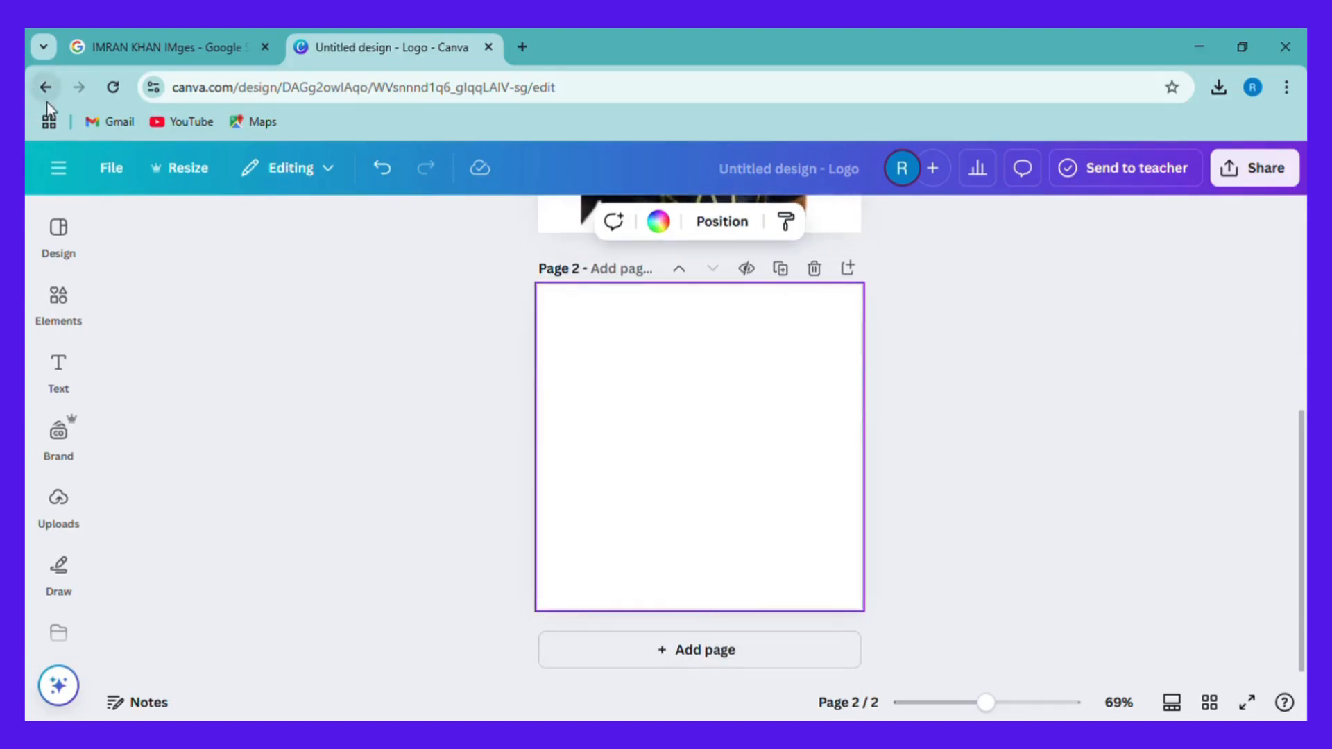
left_click(111, 173)
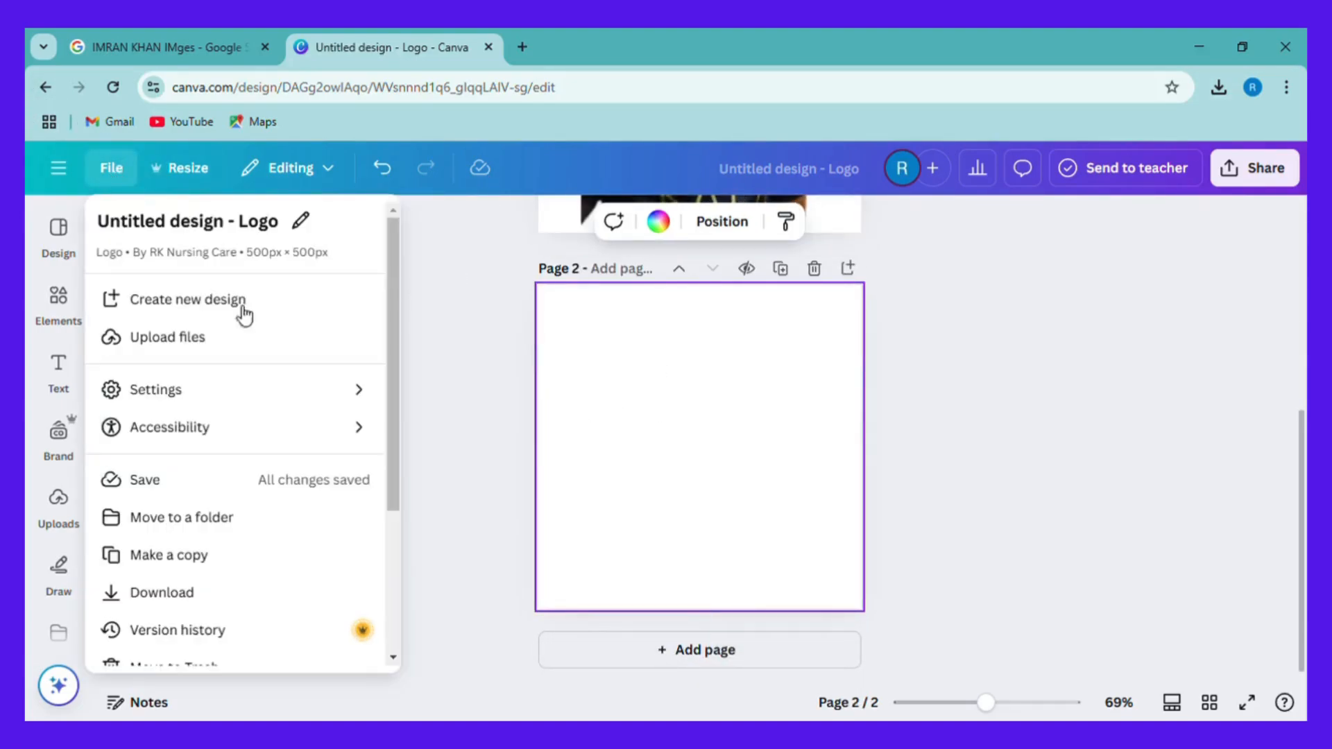
left_click(214, 344)
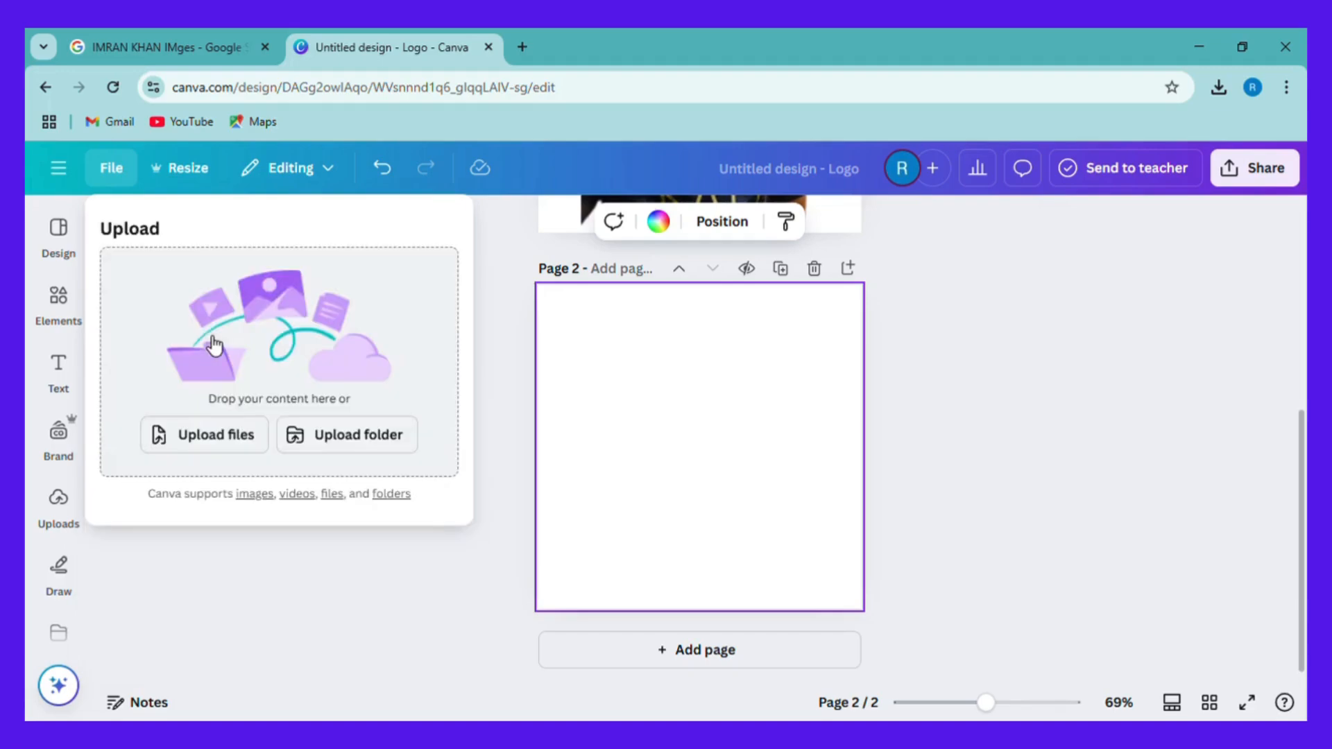
left_click(227, 442)
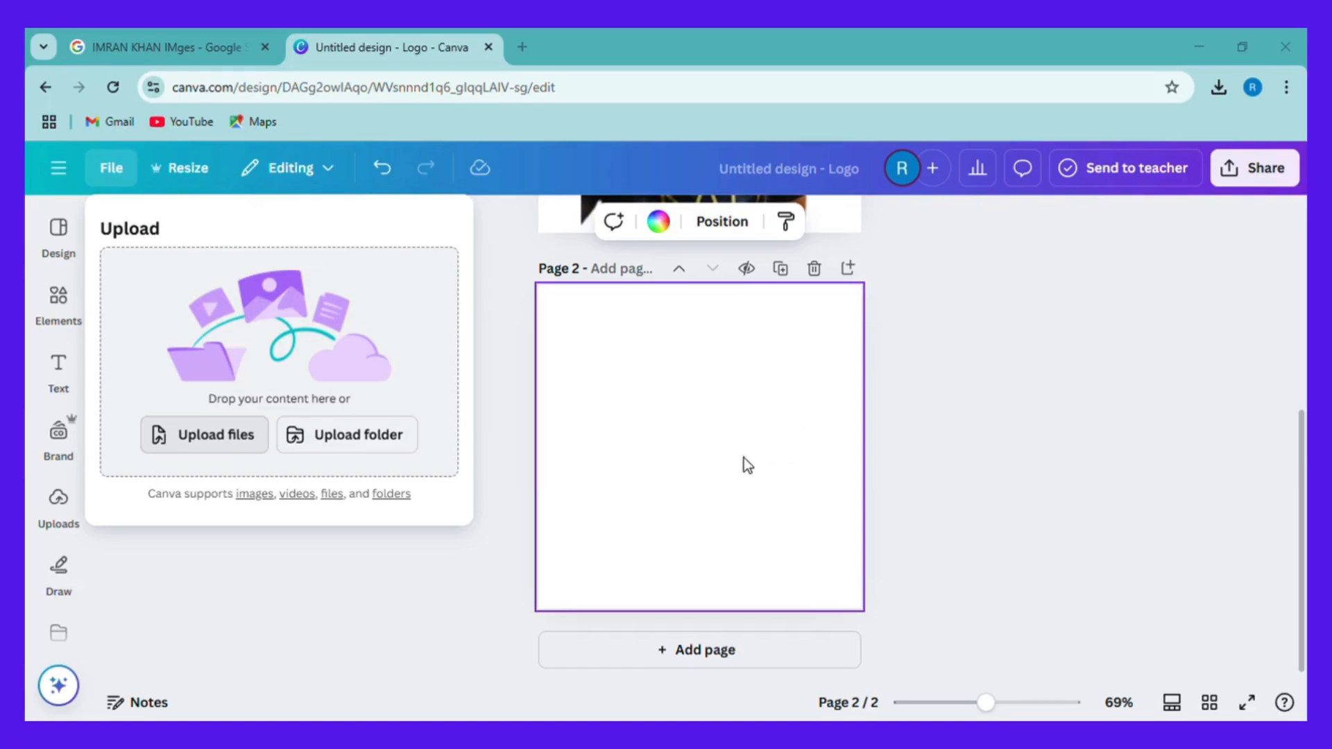
left_click(665, 439)
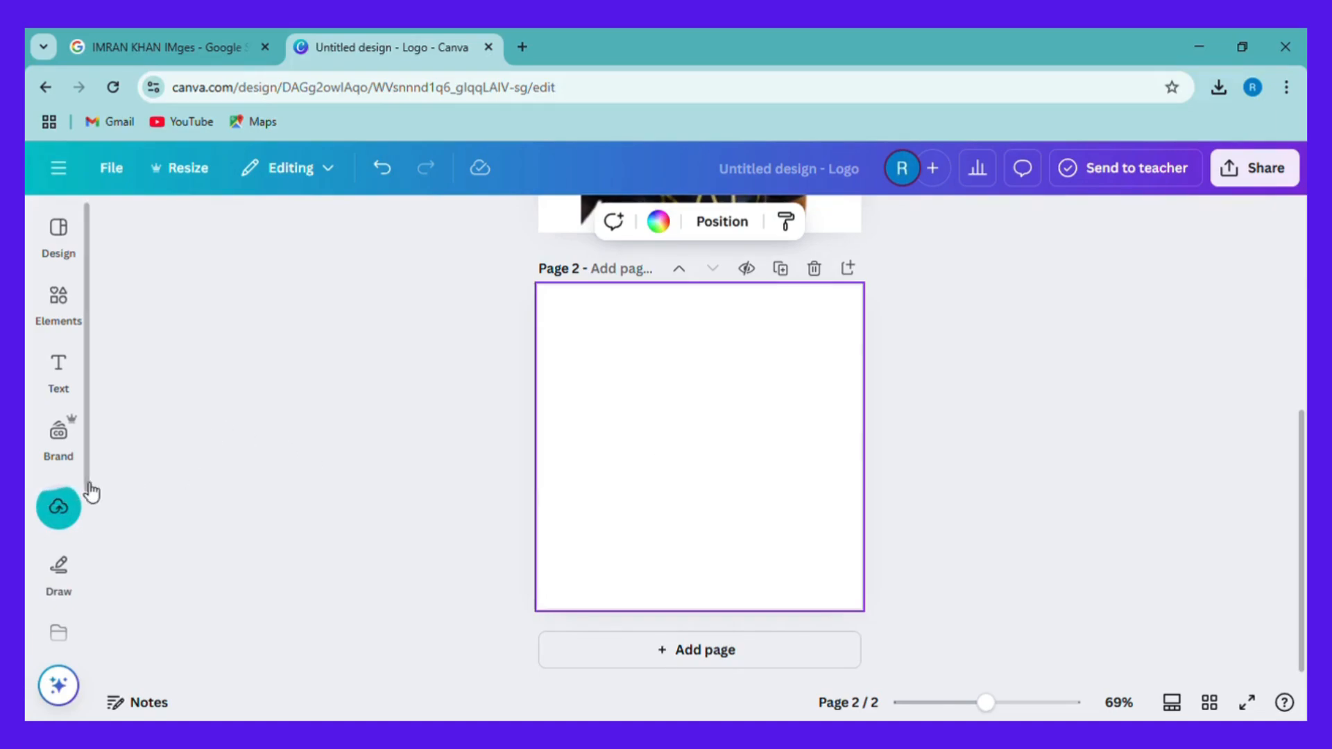
Place the uploaded blue suit photo on page 2, widen it and position it near the page's centre.
left_click(75, 506)
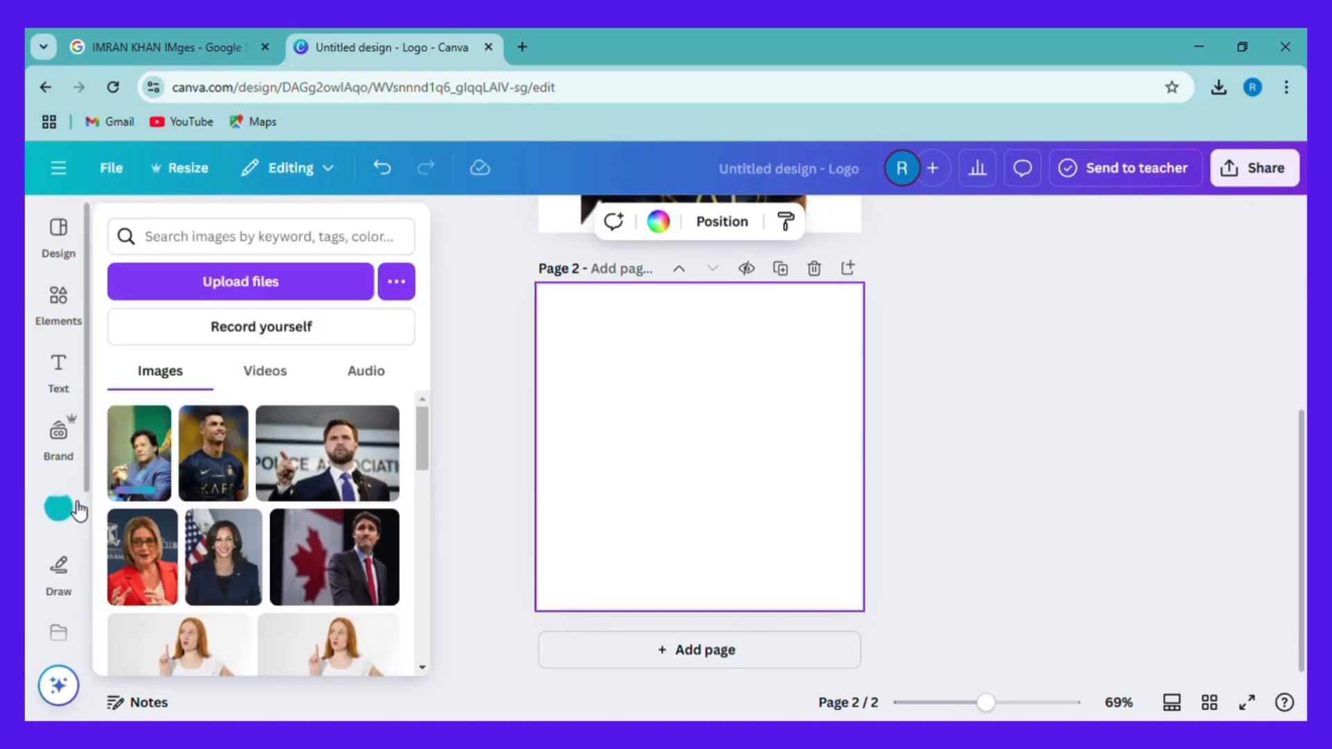
left_click(158, 463)
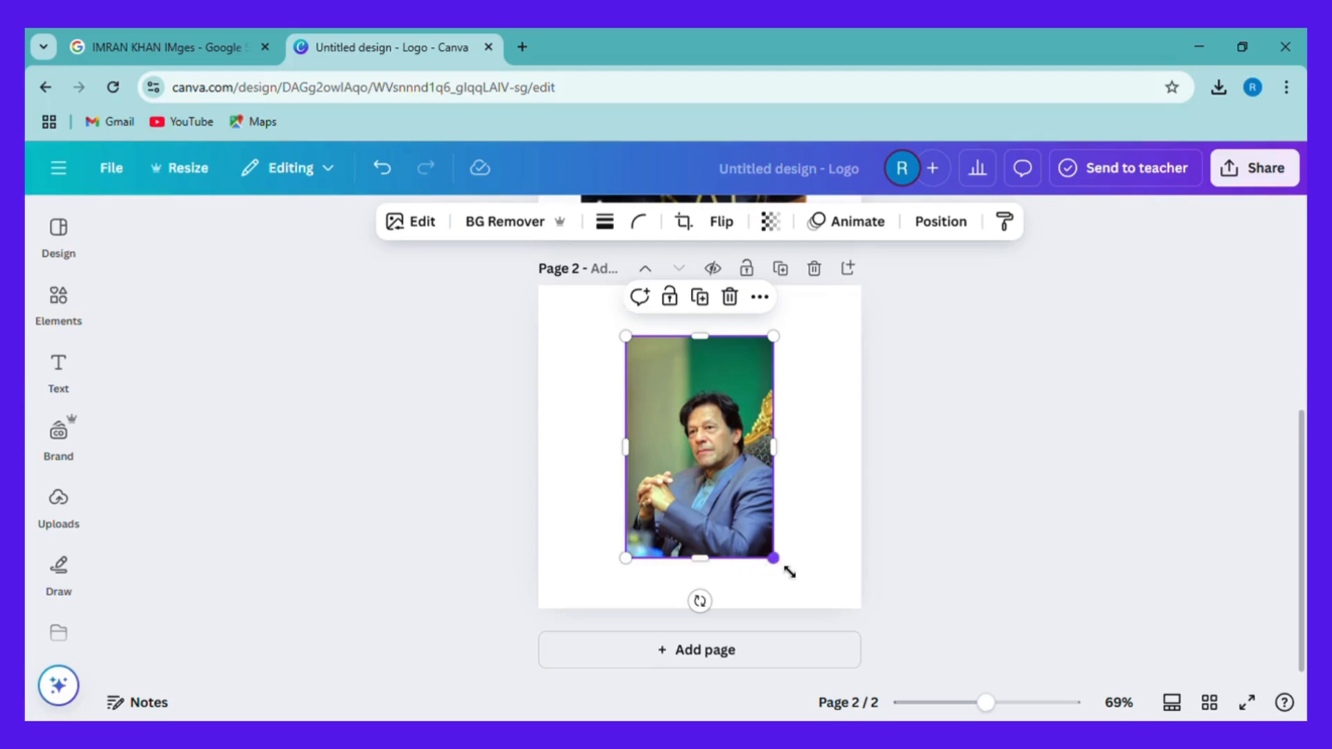
mouse_move(786, 568)
left_mouse_down()
mouse_move(841, 607)
mouse_move(768, 550)
left_mouse_up()
left_click_drag(792, 458, 844, 458)
mouse_move(755, 470)
left_mouse_down()
mouse_move(740, 454)
mouse_move(760, 472)
left_mouse_up()
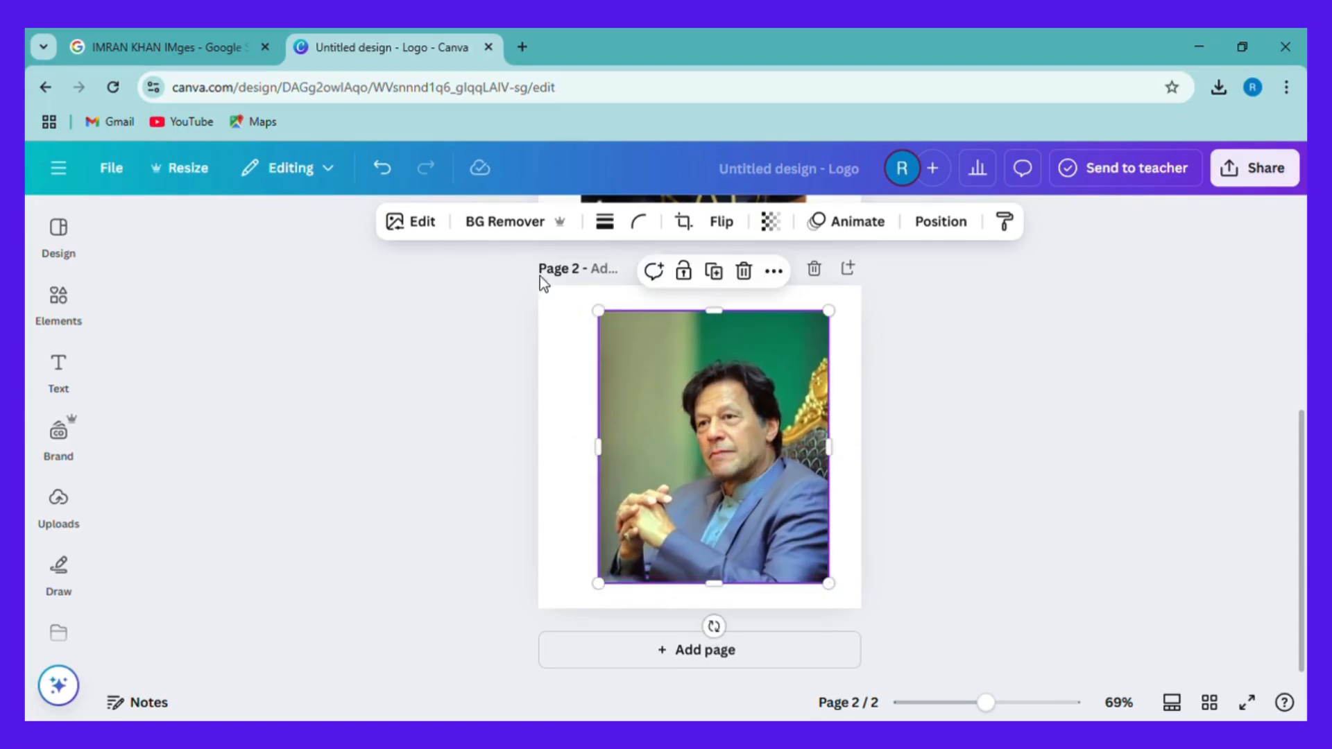
left_click(434, 234)
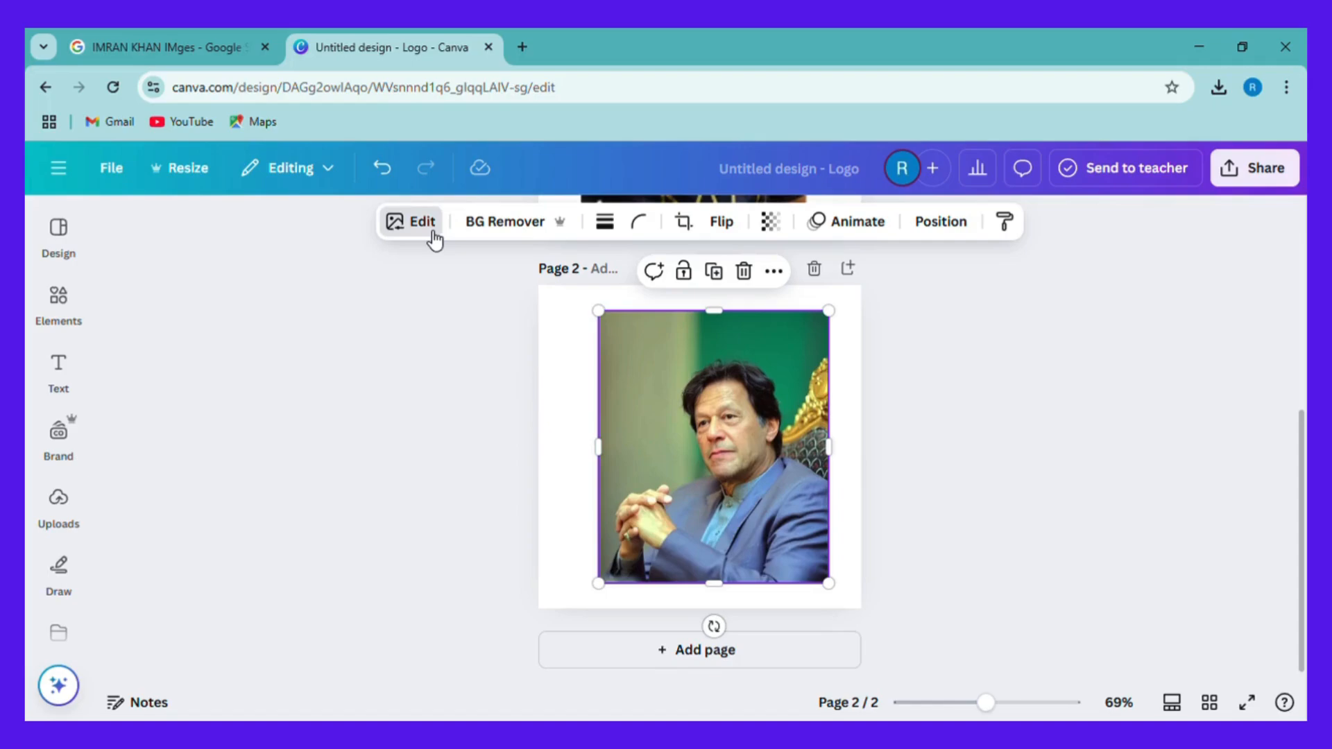
left_click(683, 222)
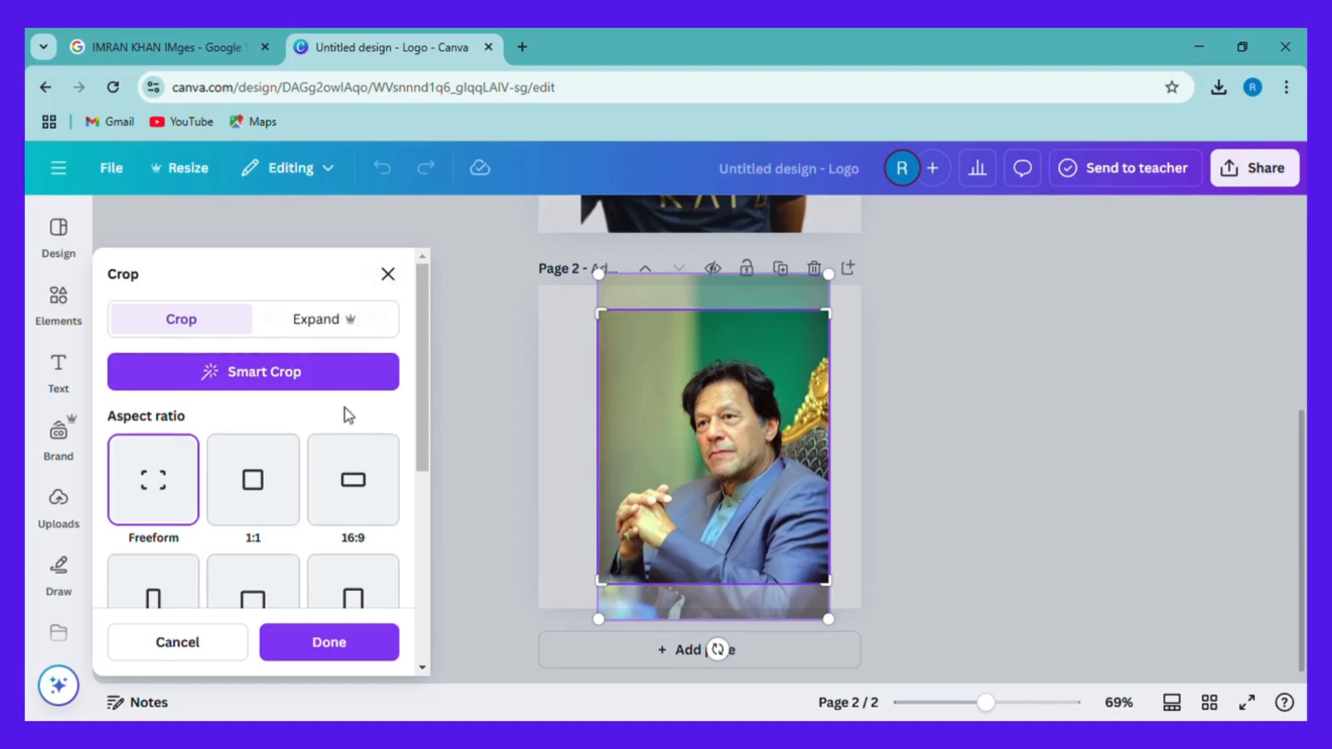
left_click(389, 275)
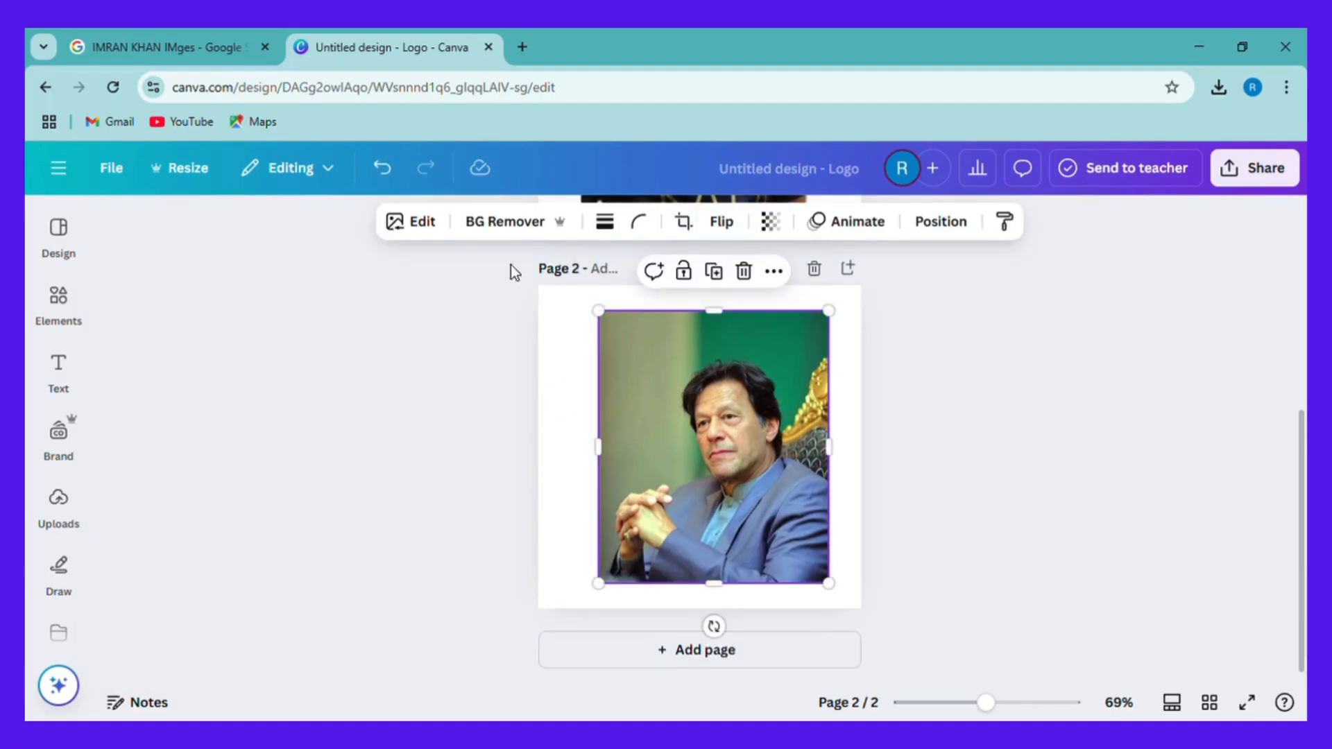
left_click(682, 223)
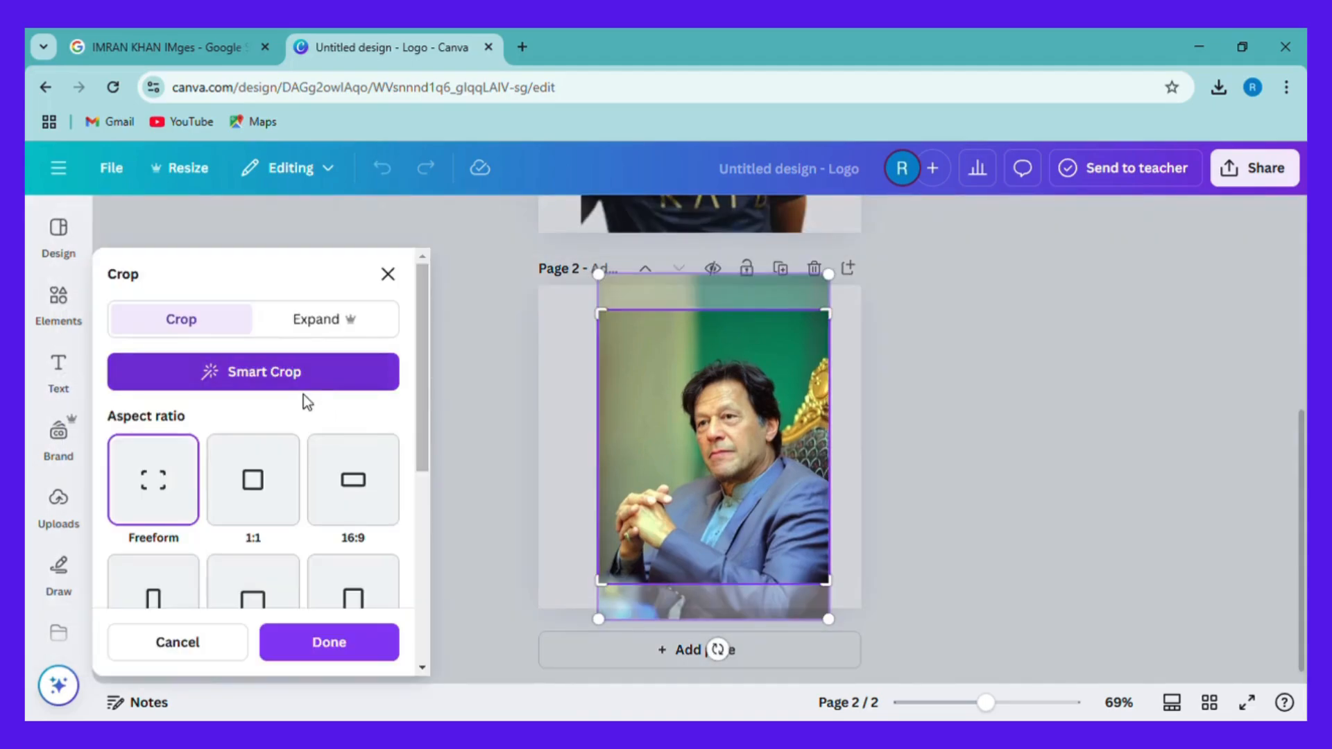
scroll(309, 417, "down", 3)
scroll(311, 448, "down", 1)
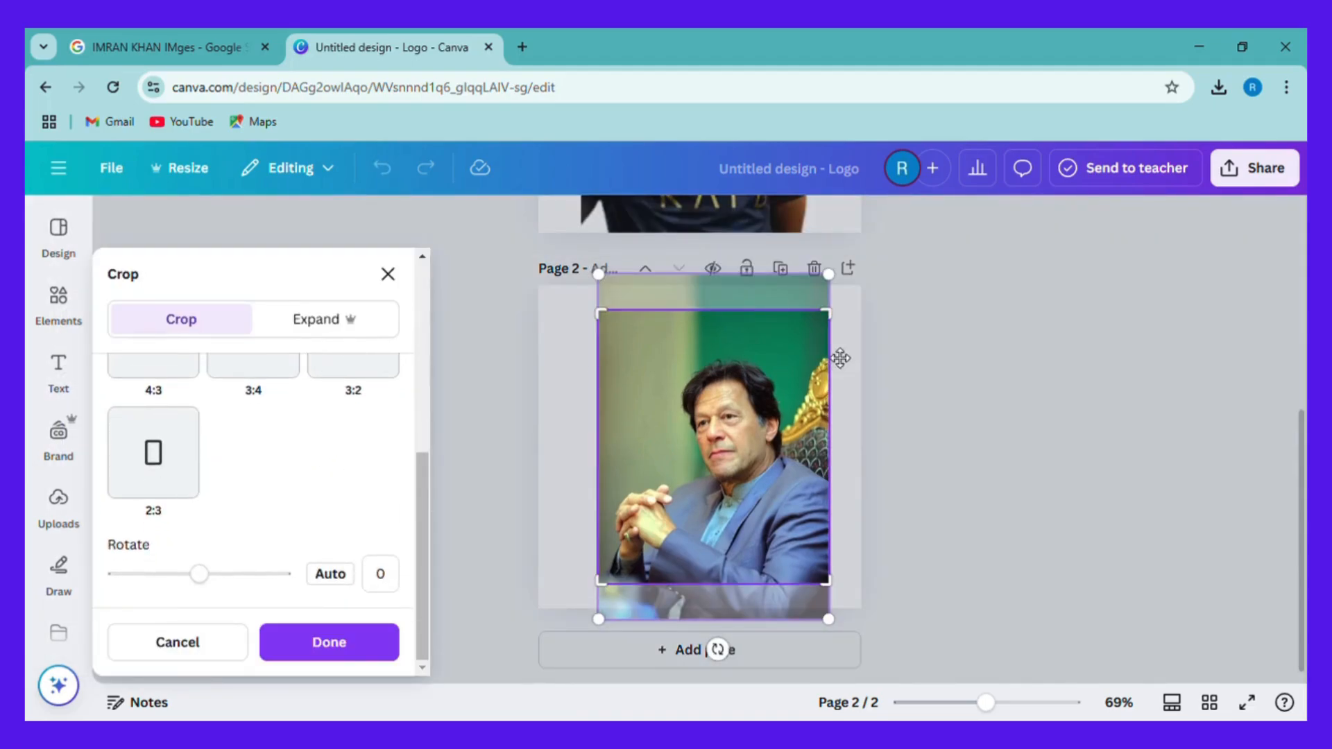
left_click(981, 322)
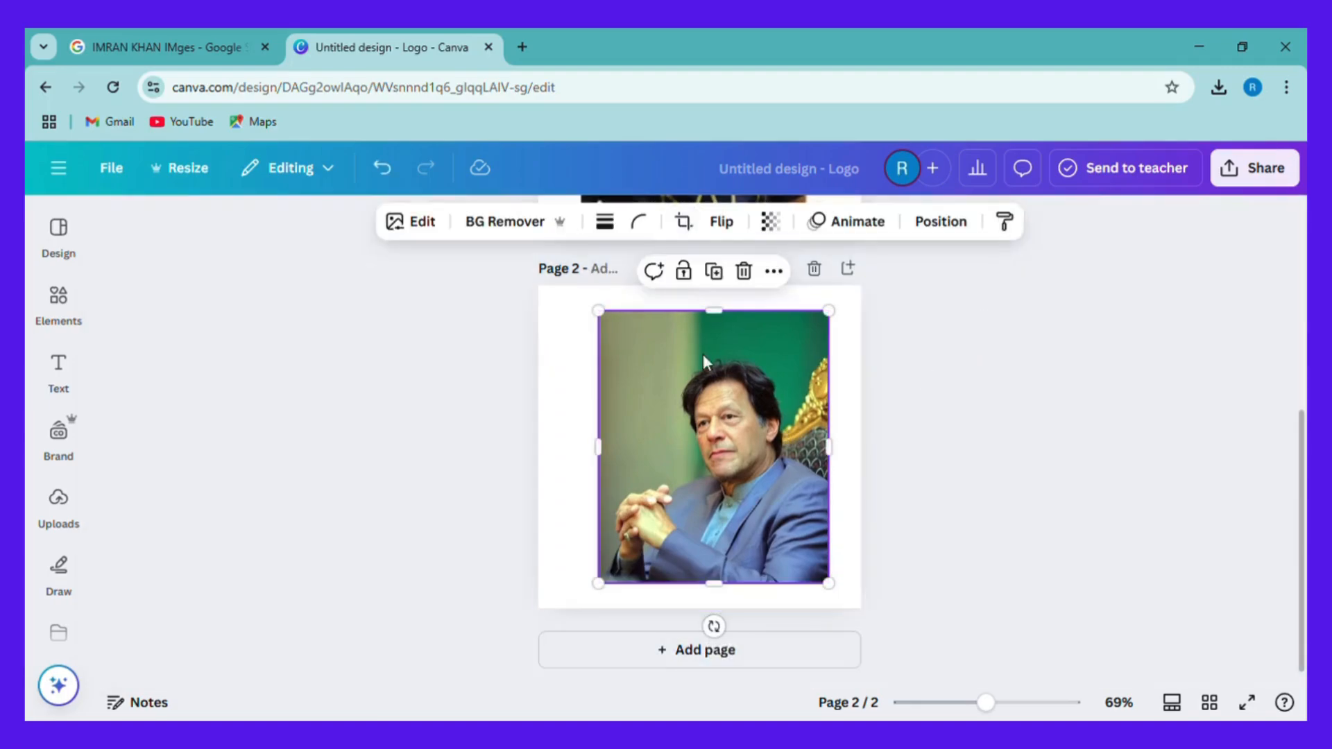
Enlarge and centre the blue suit photo to nearly fill page 2, and remove its background.
left_click_drag(732, 321, 748, 376)
left_click_drag(614, 367, 548, 300)
mouse_move(737, 462)
left_mouse_down()
mouse_move(752, 472)
mouse_move(732, 469)
left_mouse_up()
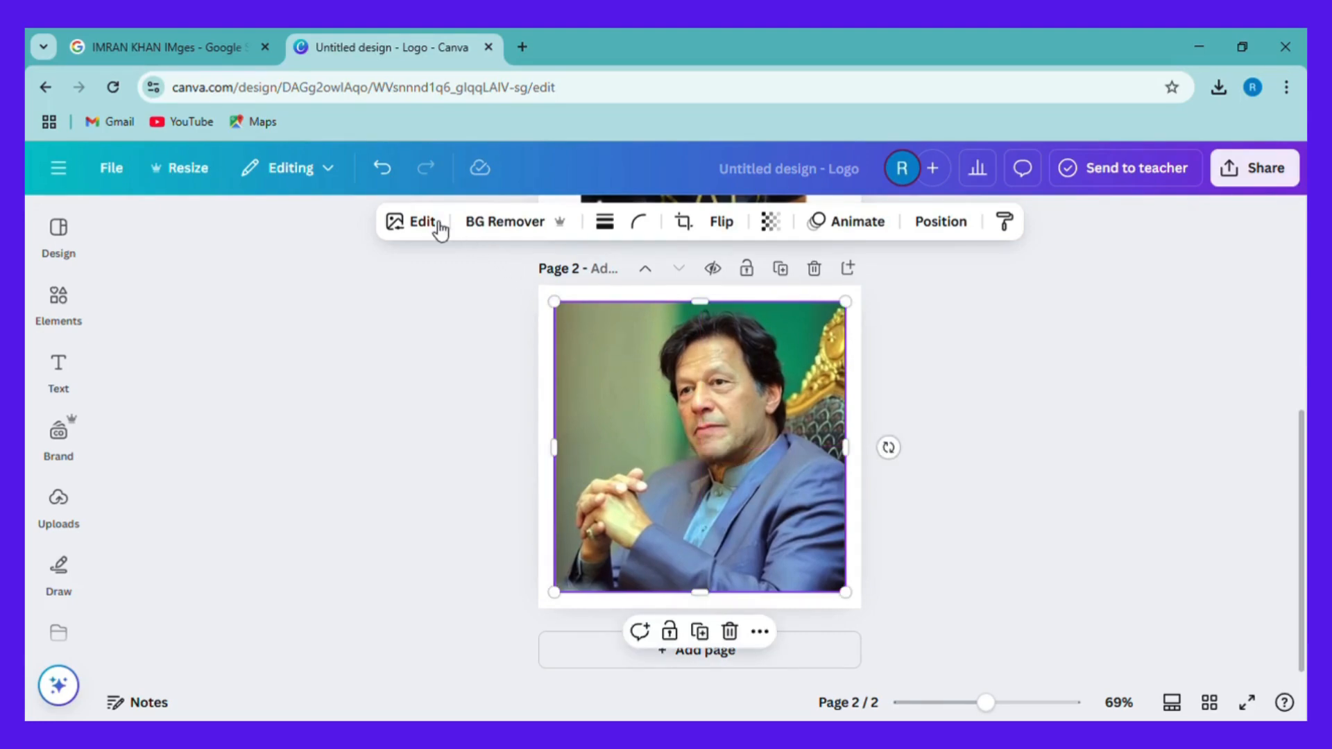
left_click(540, 222)
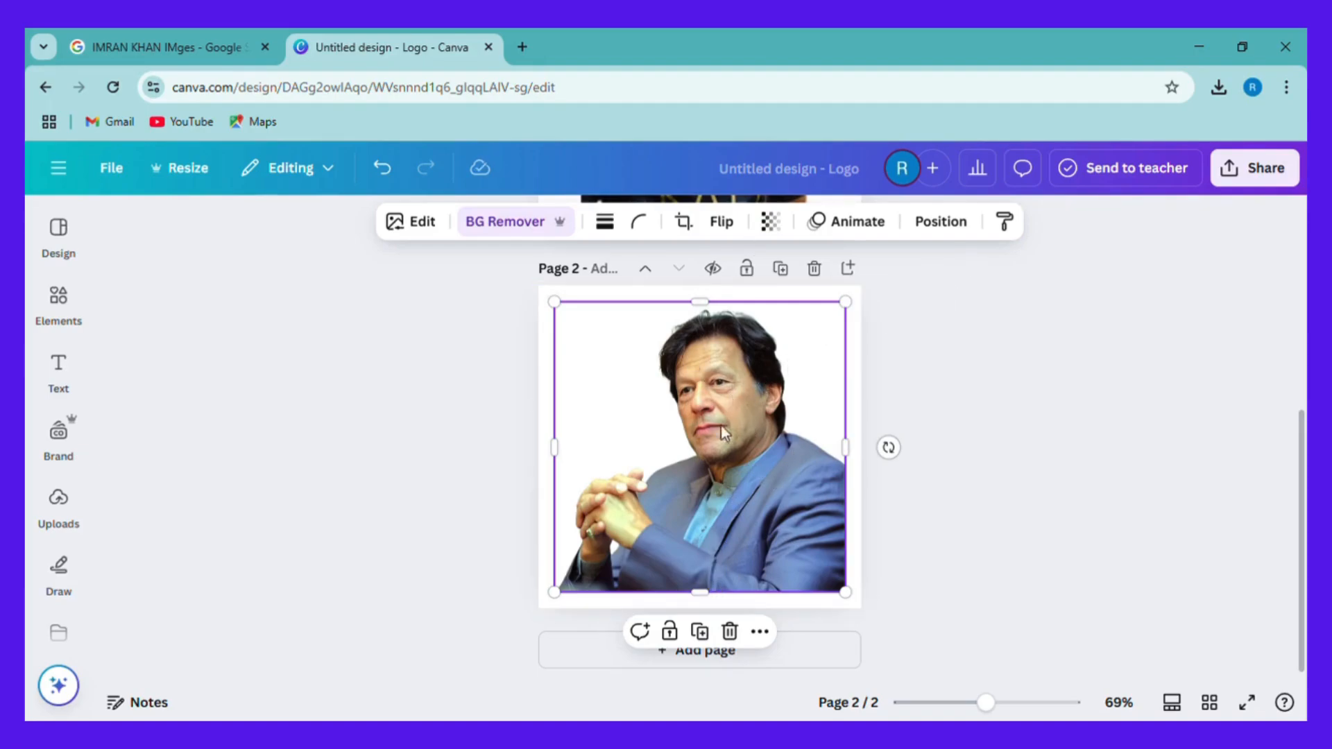
left_click(905, 394)
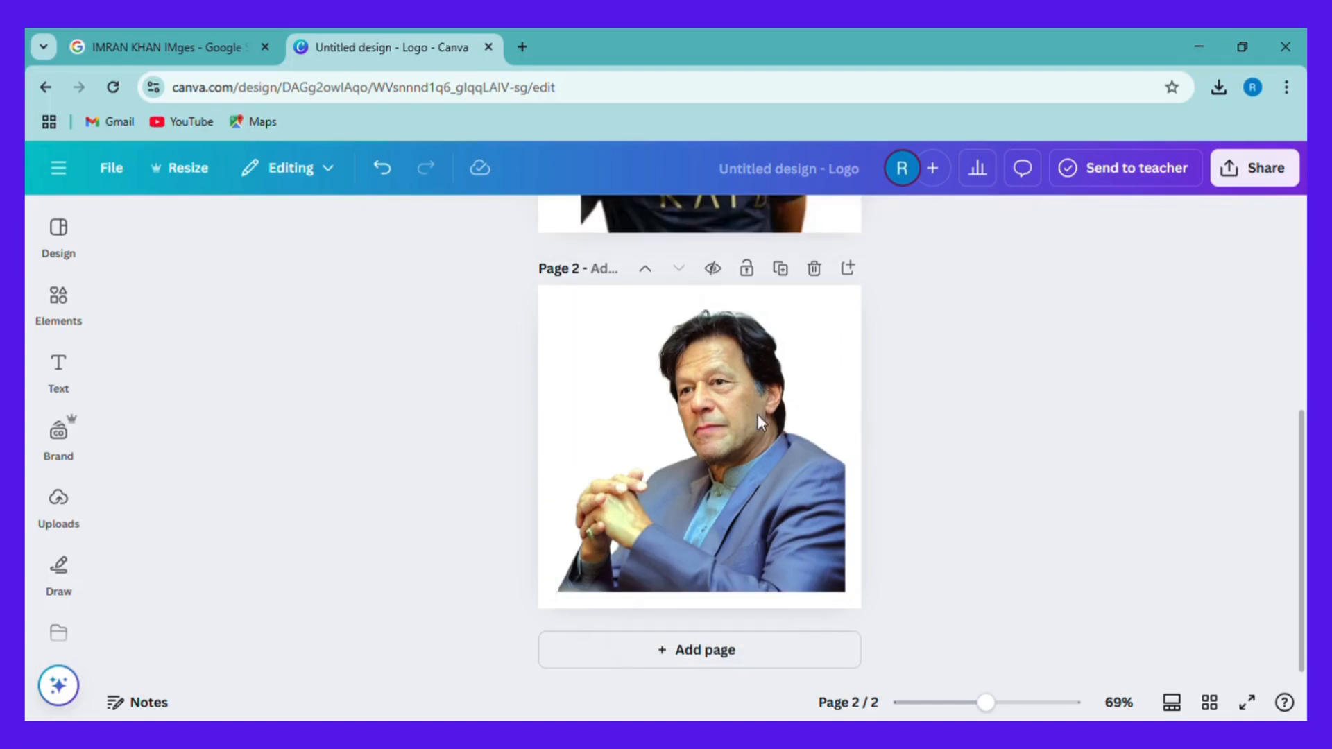
Open the sharing and export options for the finished two-page design.
left_click(1240, 174)
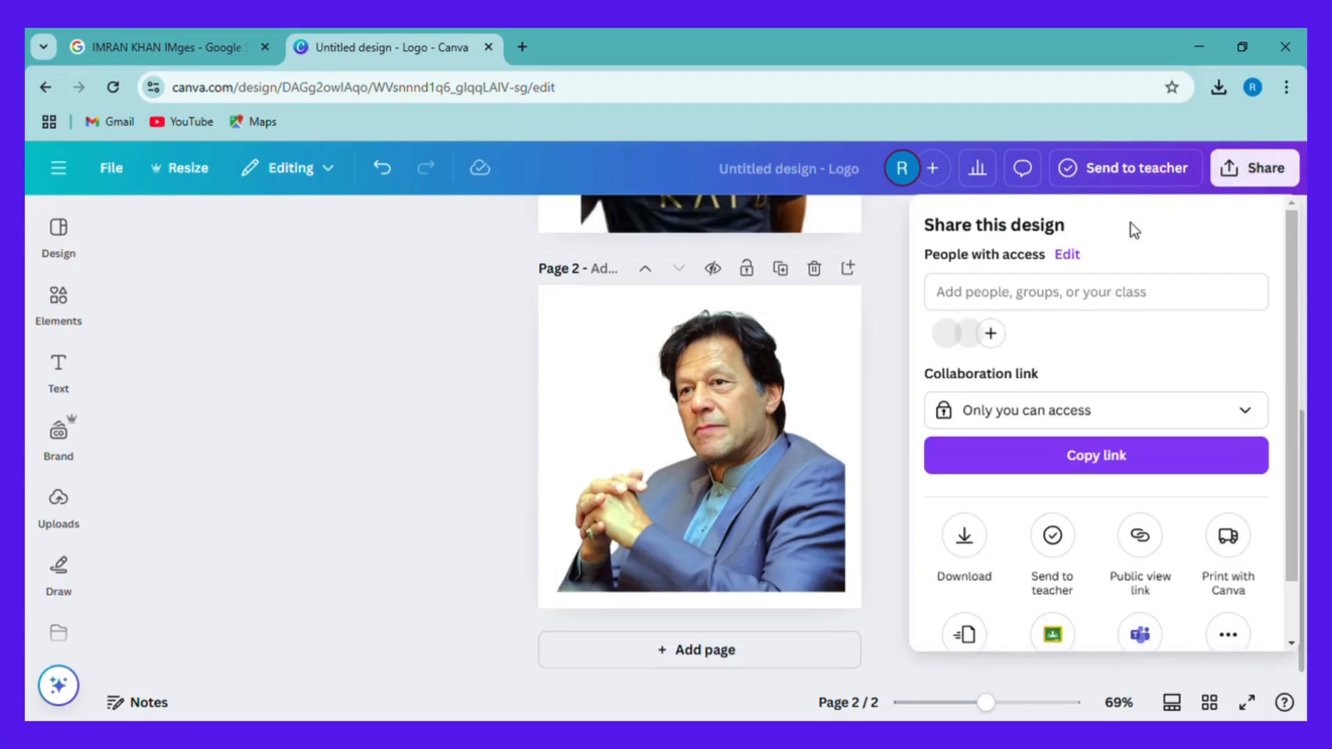